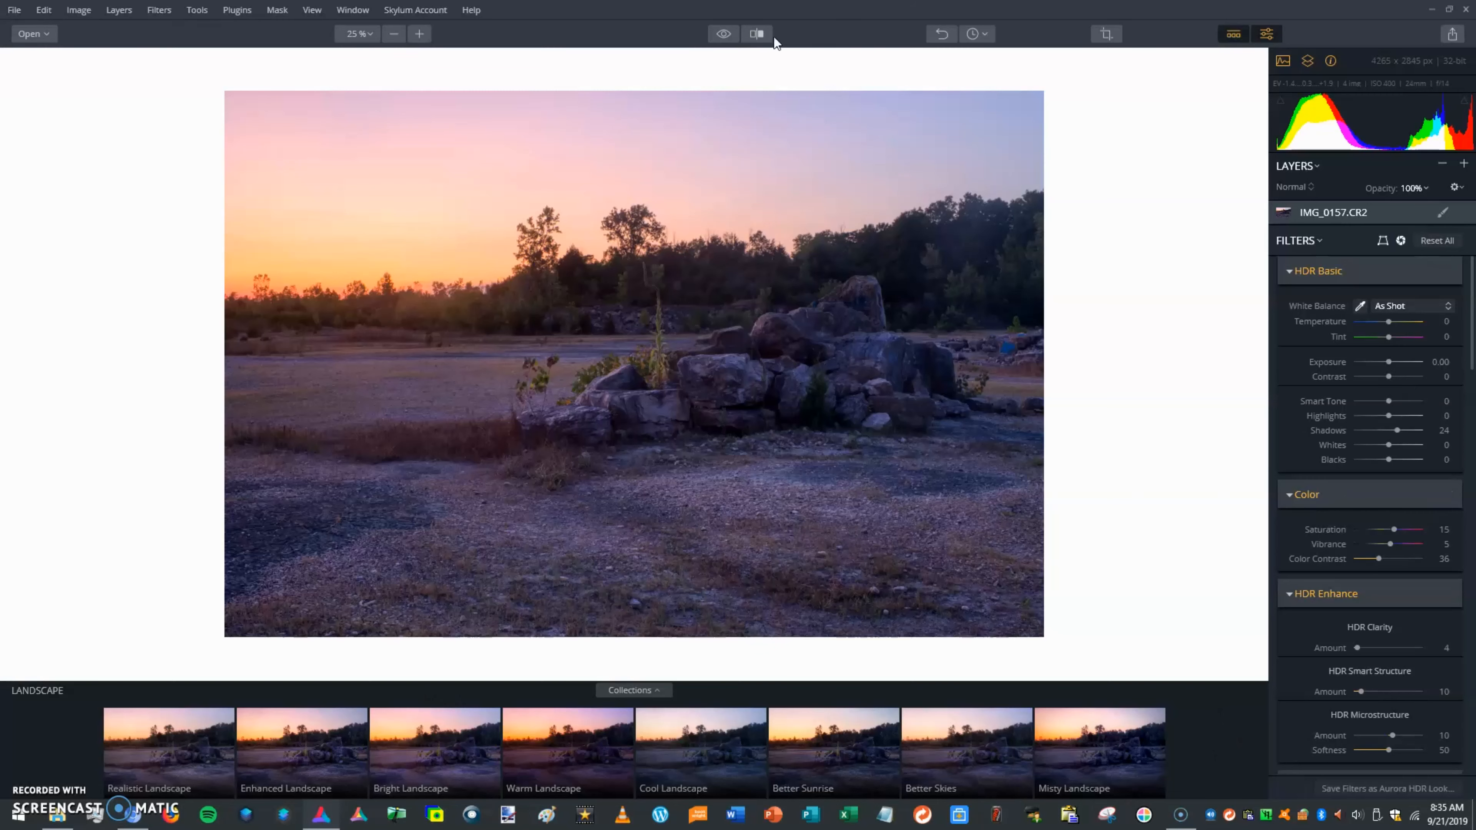
Toggle the preview to compare the edited quarry photo with its original.
{"action": "left_click", "coordinate": [726, 35]}
{"action": "left_click", "coordinate": [733, 33]}
Start cropping the photo and try the 3:4 and 5:4 aspect ratios, repositioning the photo within the 5:4 frame.
{"action": "left_click", "coordinate": [1110, 35]}
{"action": "left_click", "coordinate": [533, 59]}
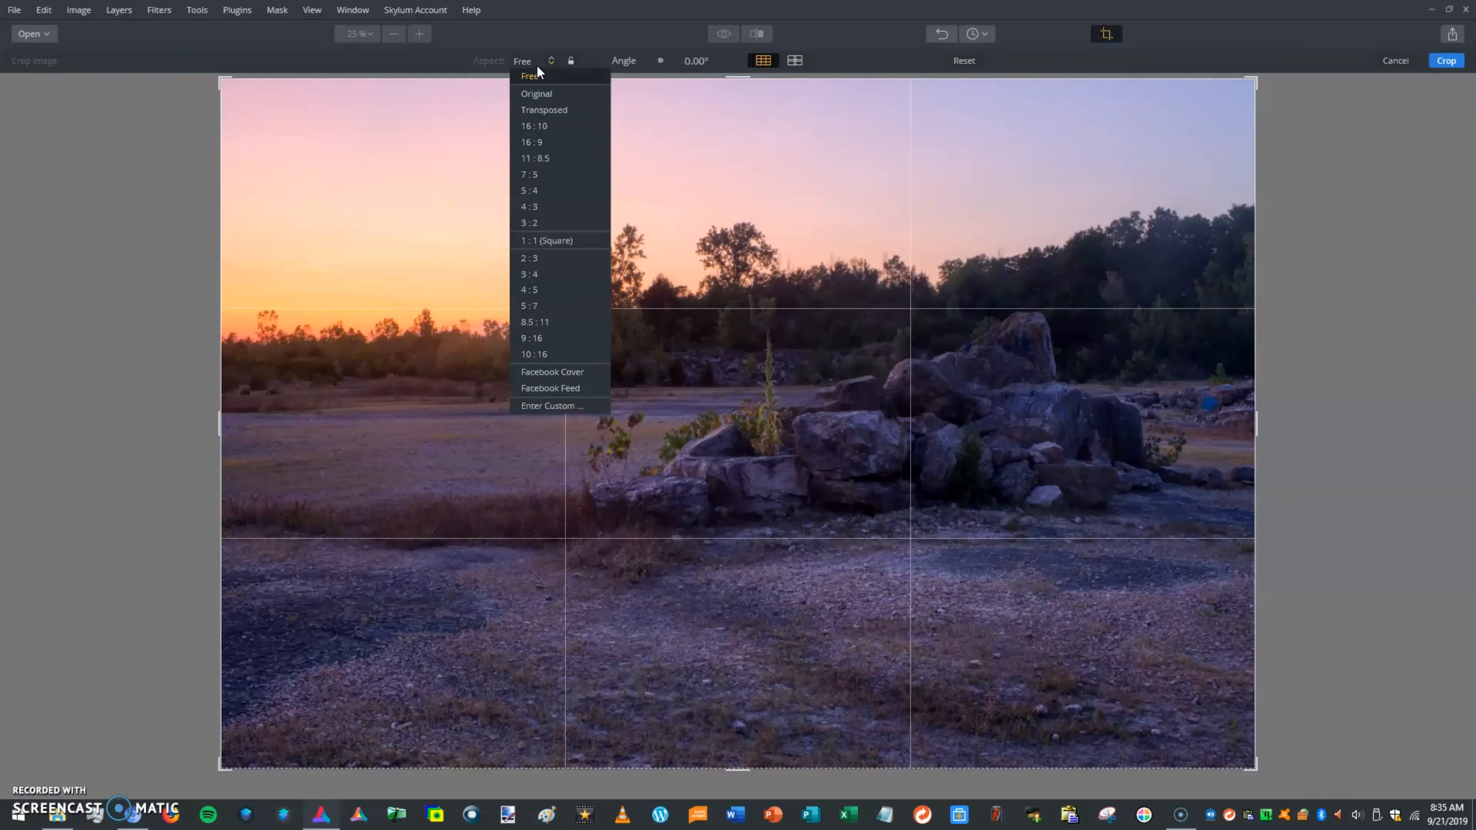
{"action": "left_click", "coordinate": [550, 272]}
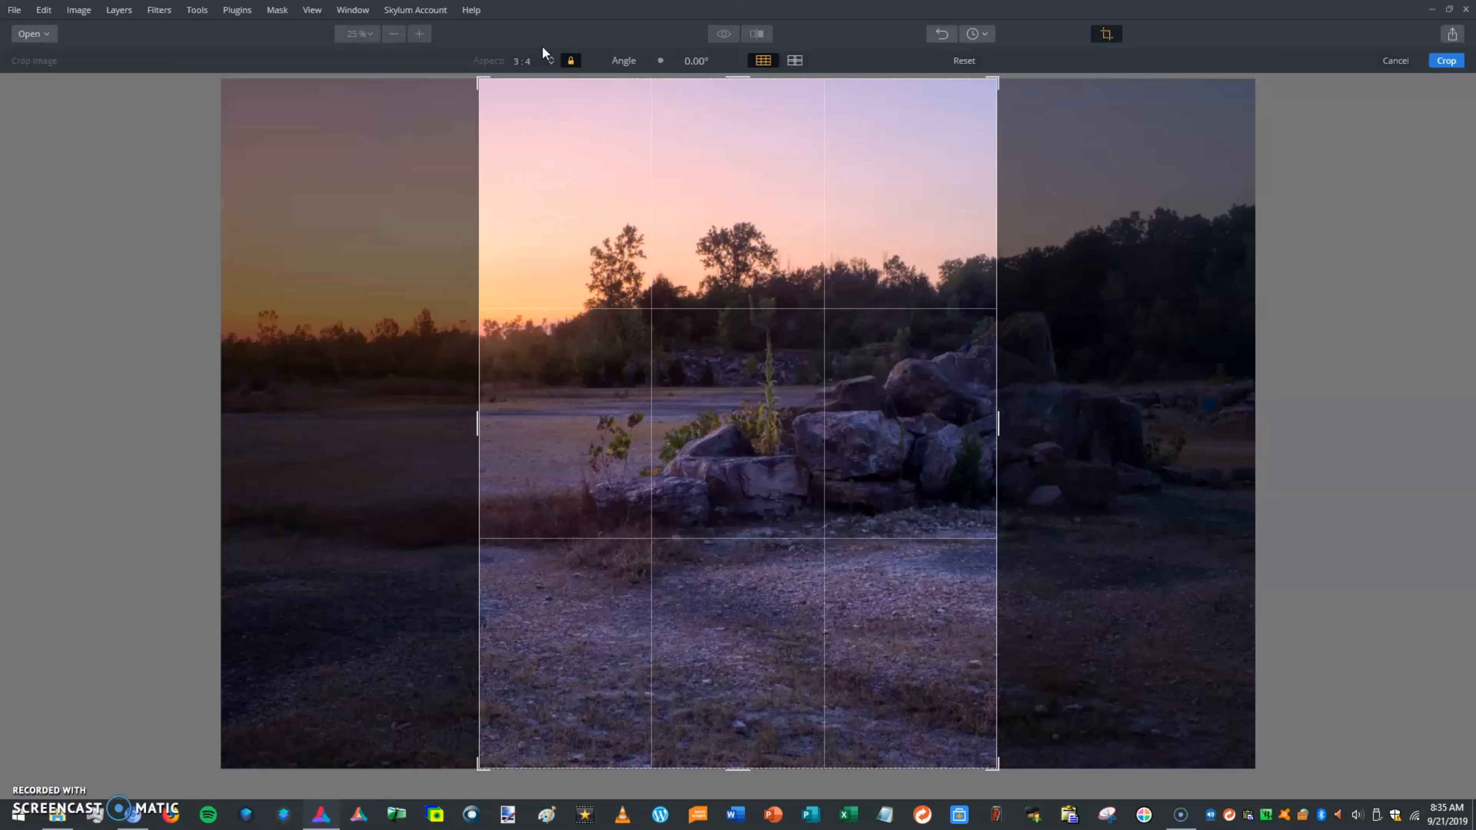
{"action": "left_click", "coordinate": [534, 58]}
{"action": "left_click", "coordinate": [558, 195]}
{"action": "left_click_drag", "start_coordinate": [580, 207], "coordinate": [675, 236]}
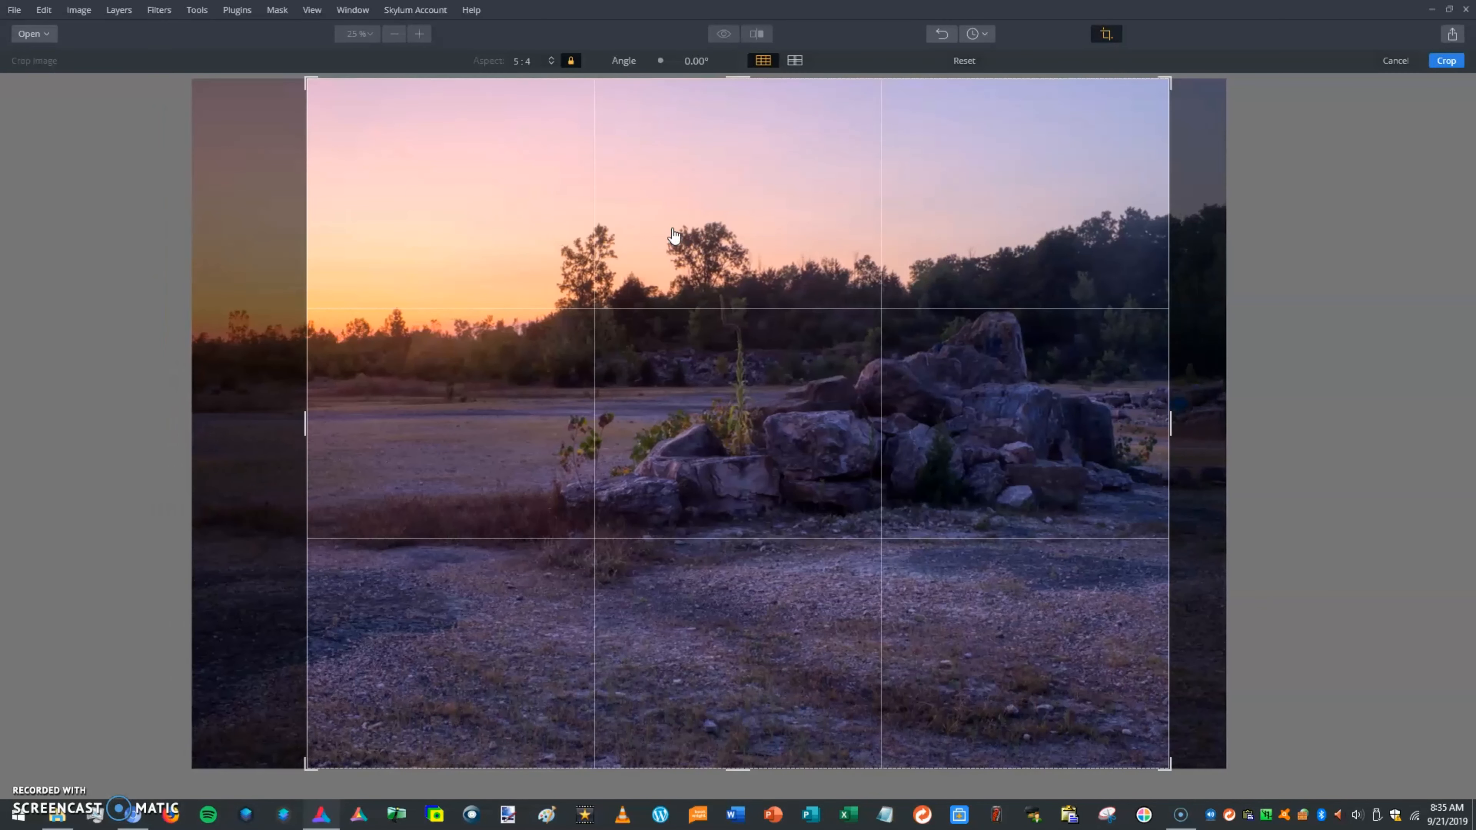
Try the 7:5, 4:3 and 3:2 crop aspect ratios, repositioning the photo within the 4:3 frame.
{"action": "left_click", "coordinate": [546, 62]}
{"action": "left_click", "coordinate": [557, 179]}
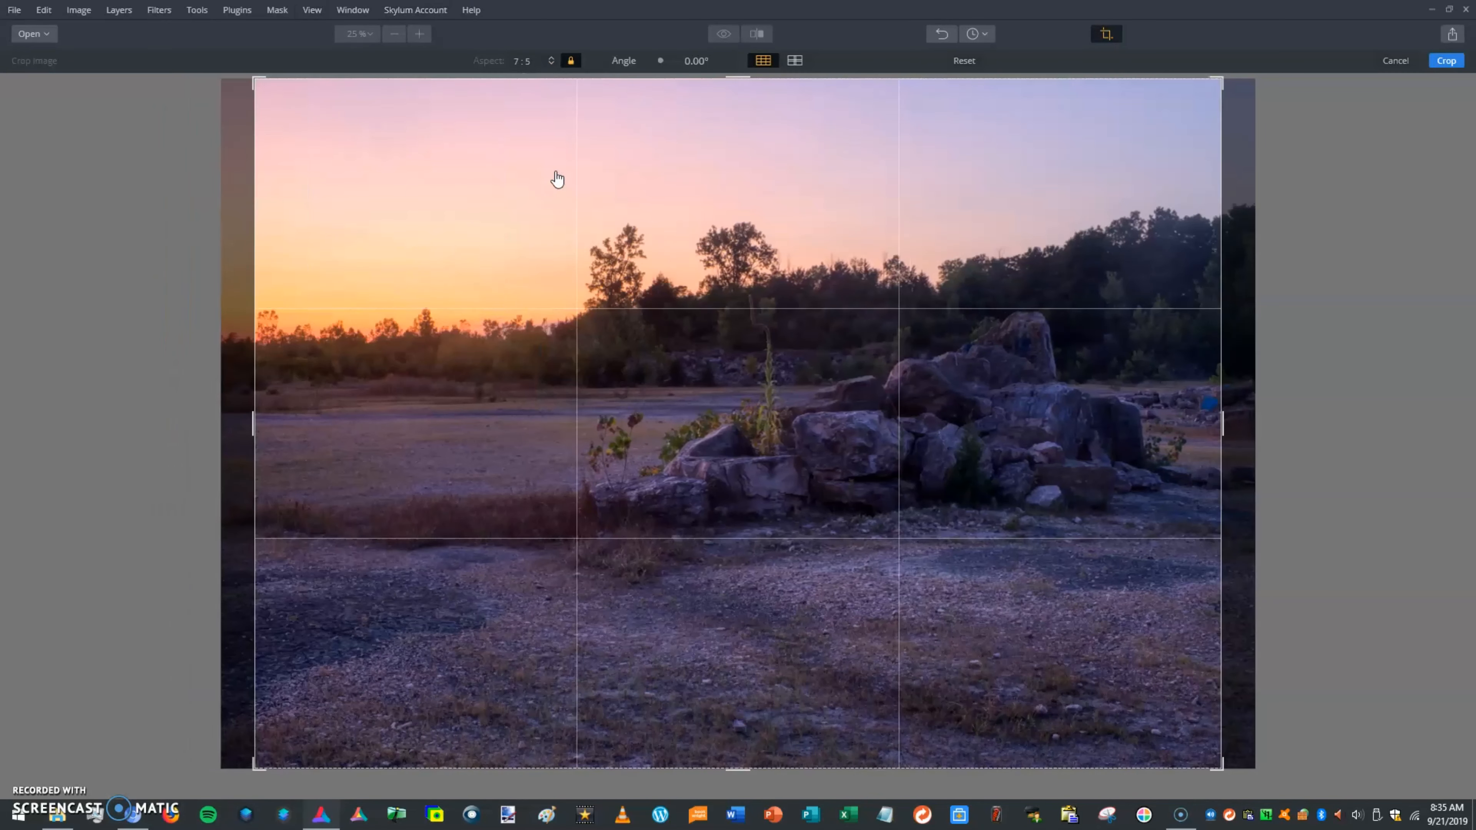
{"action": "left_click", "coordinate": [536, 56]}
{"action": "left_click", "coordinate": [564, 188]}
{"action": "left_click_drag", "start_coordinate": [778, 234], "coordinate": [747, 237]}
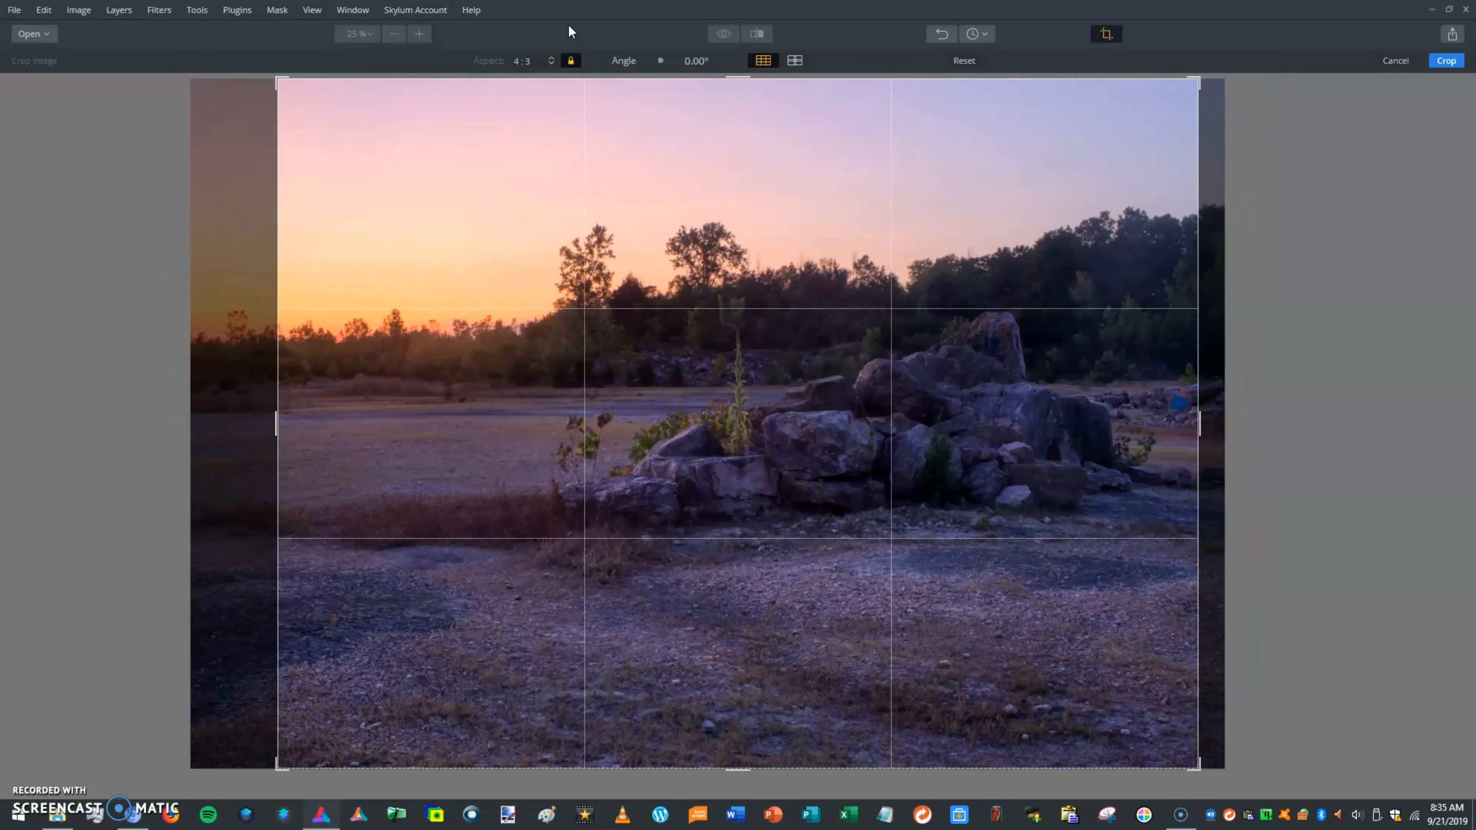
{"action": "left_click", "coordinate": [516, 61]}
{"action": "left_click", "coordinate": [566, 234]}
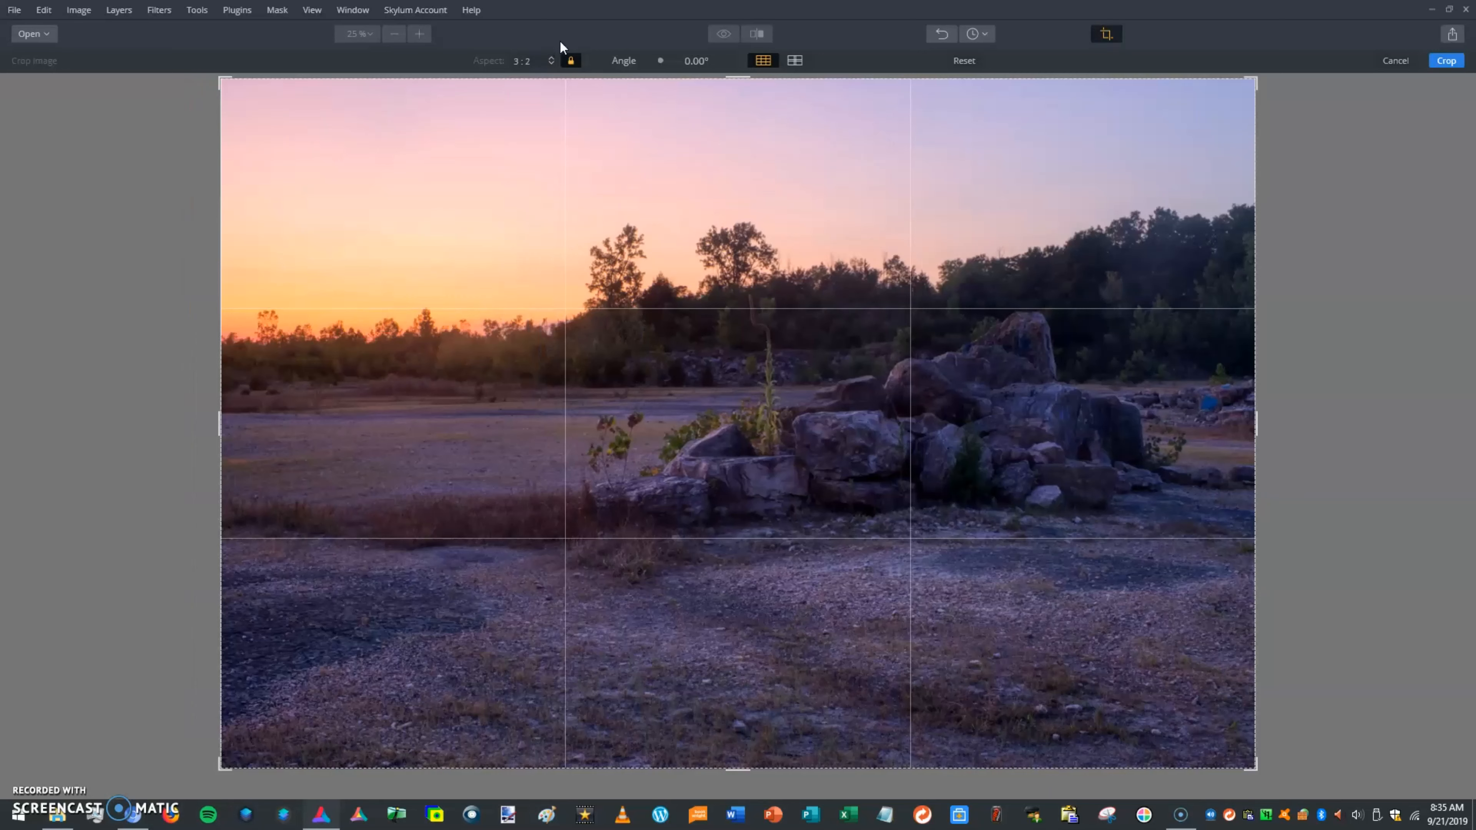
Crop the photo to a 5:4 aspect ratio, shifting it within the frame to trim mostly the sunset side.
{"action": "left_click", "coordinate": [550, 61]}
{"action": "left_click", "coordinate": [555, 193]}
{"action": "left_click_drag", "start_coordinate": [994, 283], "coordinate": [914, 300]}
{"action": "left_click", "coordinate": [1446, 60]}
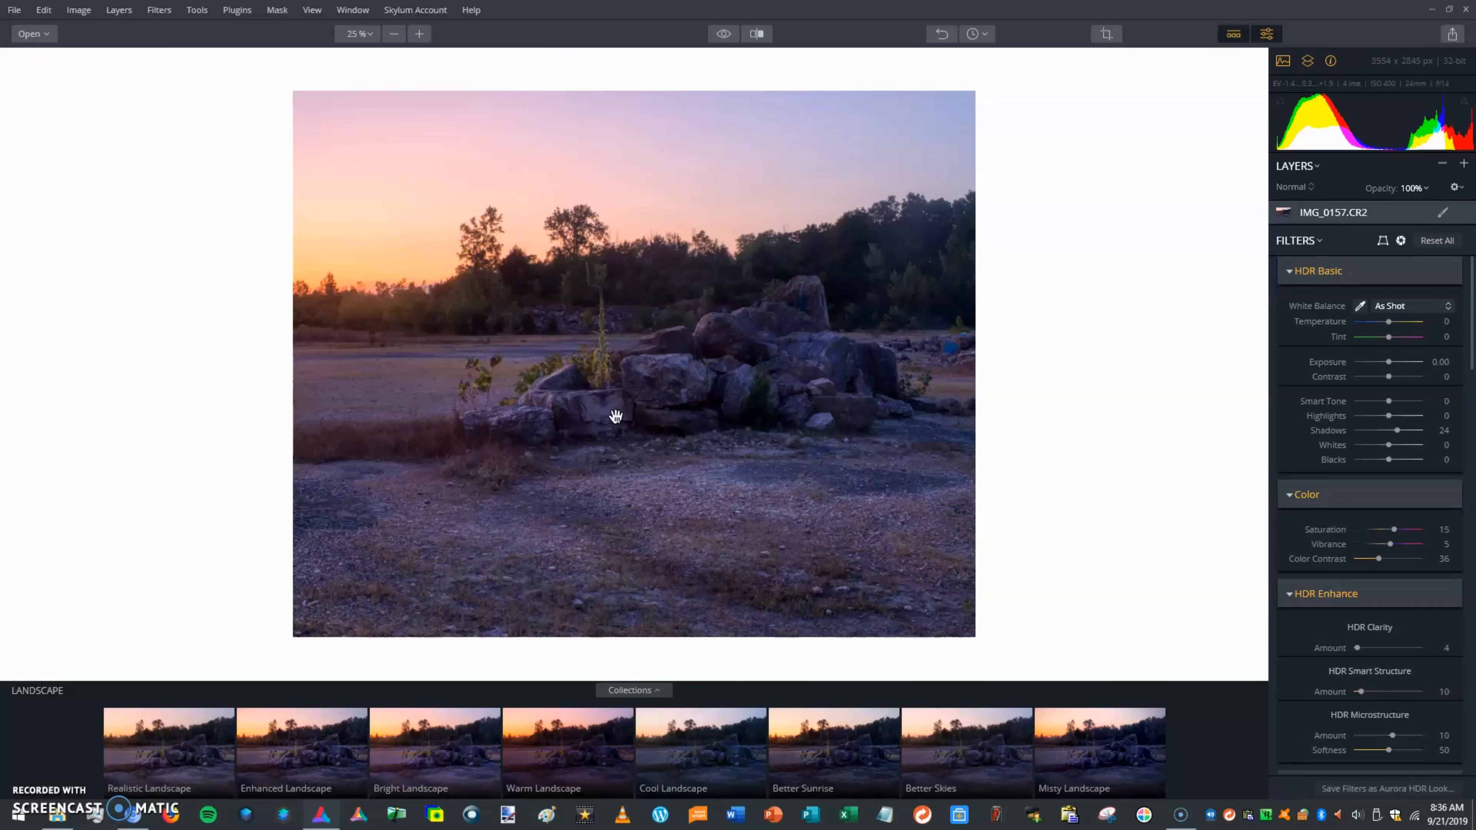
Try a 1:1 square crop focused on the rock pile, and undo that crop.
{"action": "left_click", "coordinate": [1106, 34]}
{"action": "left_click", "coordinate": [1105, 34]}
{"action": "key", "text": "c"}
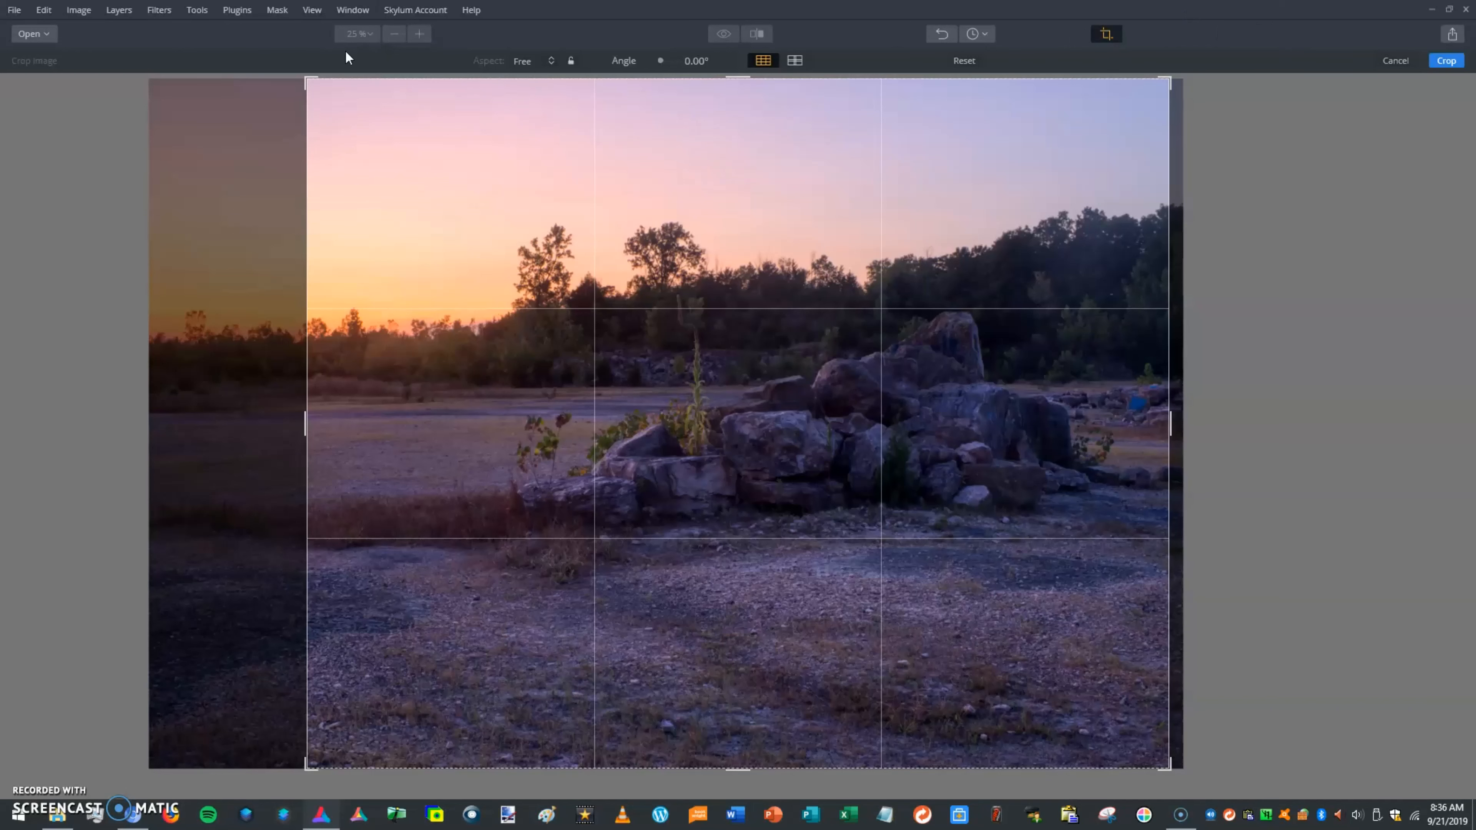
{"action": "left_click", "coordinate": [543, 60]}
{"action": "left_click", "coordinate": [550, 140]}
{"action": "left_click_drag", "start_coordinate": [767, 373], "coordinate": [740, 359]}
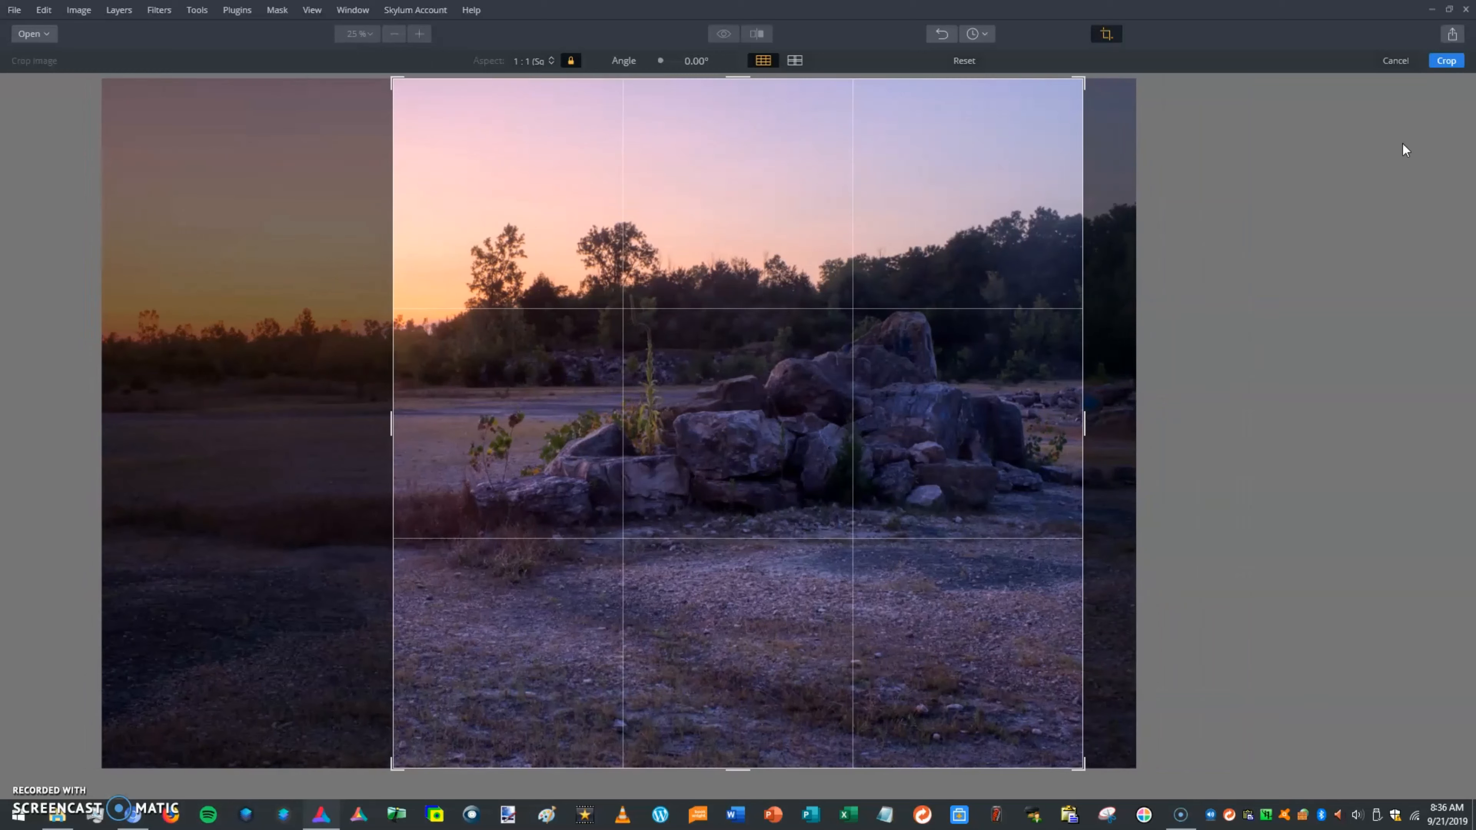
{"action": "left_click", "coordinate": [1455, 66]}
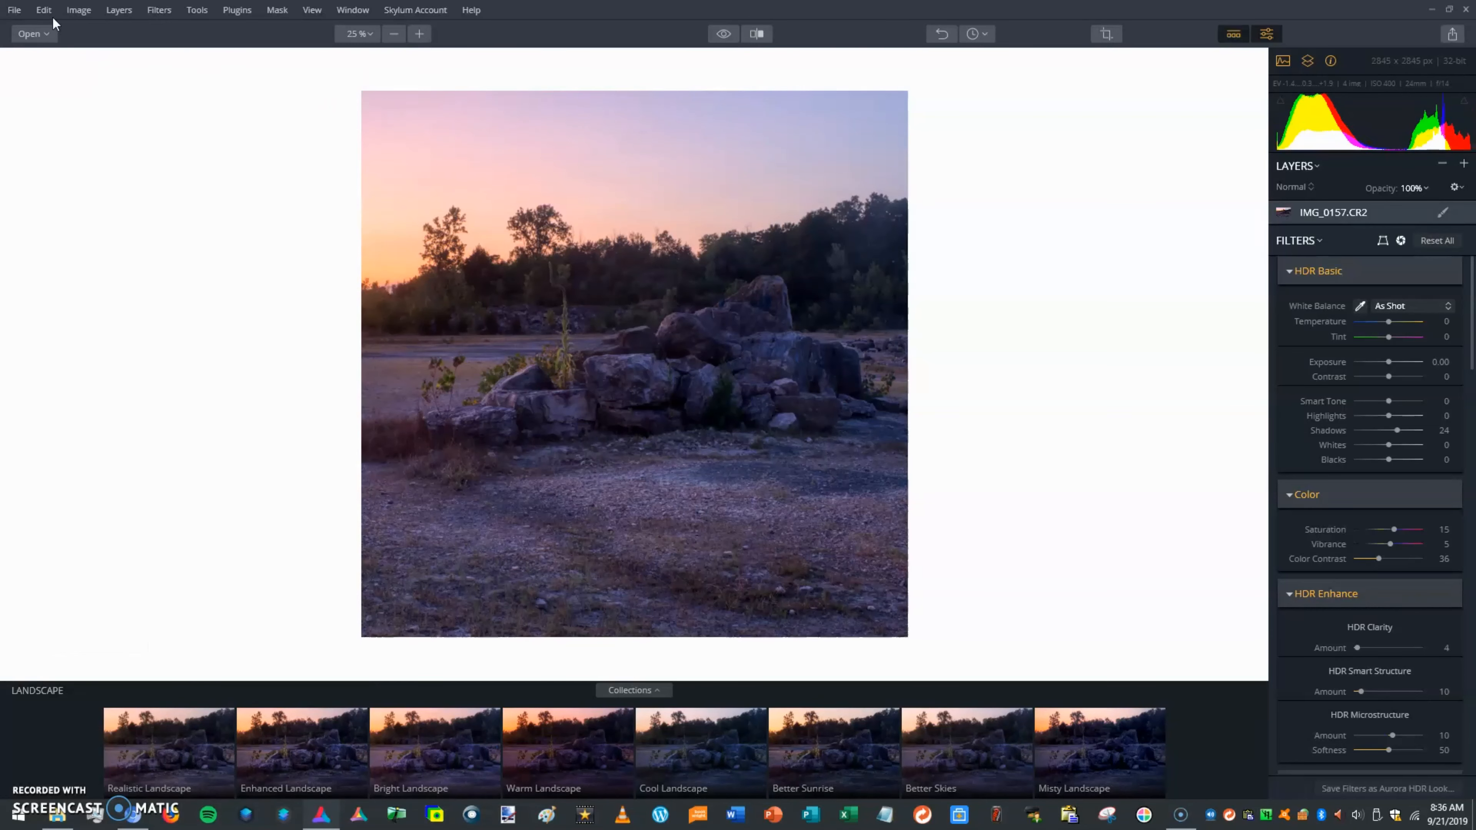
{"action": "left_click", "coordinate": [942, 34]}
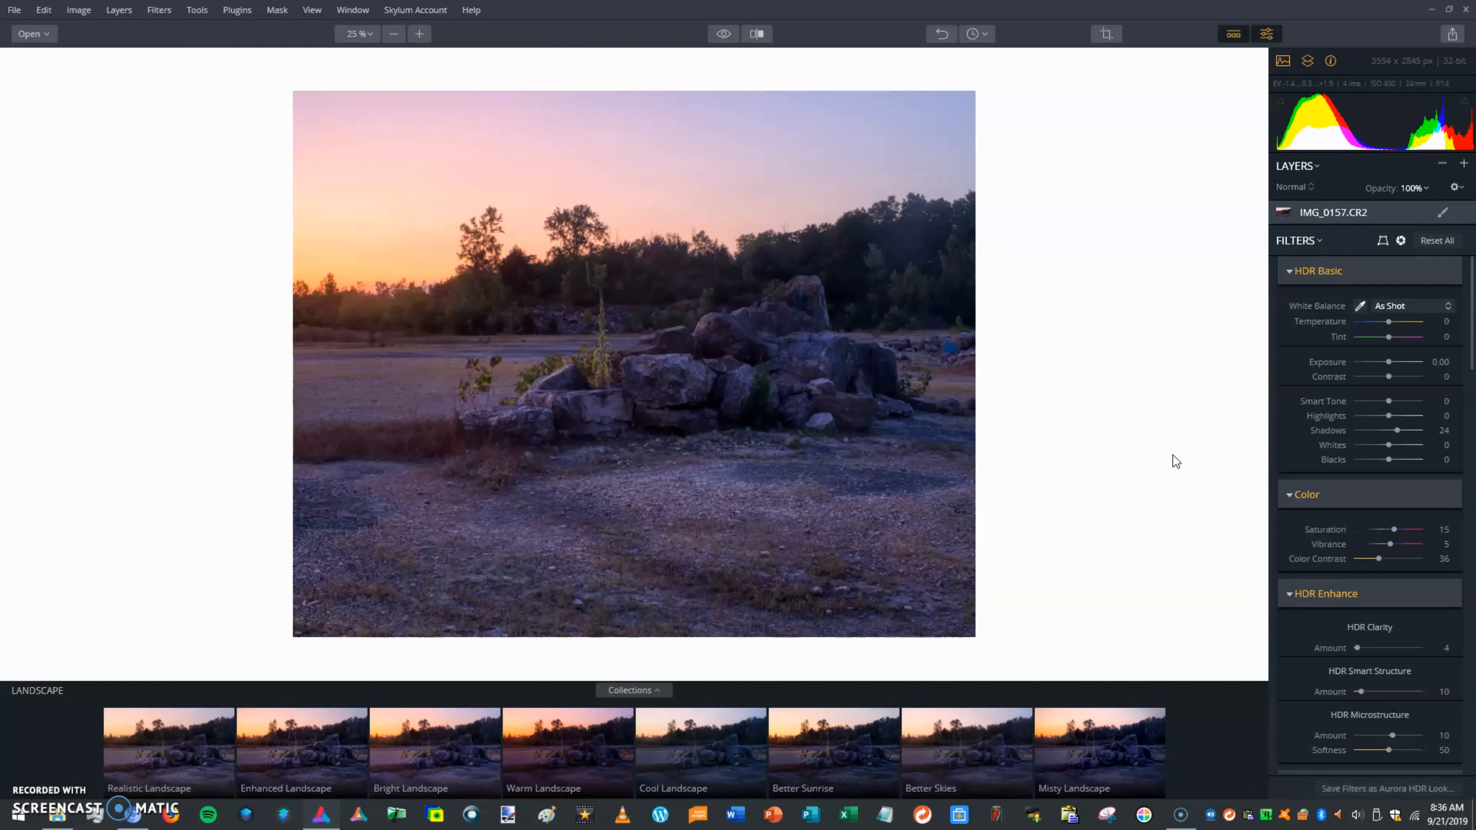
Brighten the photo in HDR Basic by setting Exposure to 0.56 and Shadows to 38.
{"action": "scroll", "coordinate": [1313, 612], "scroll_direction": "down", "scroll_amount": 1}
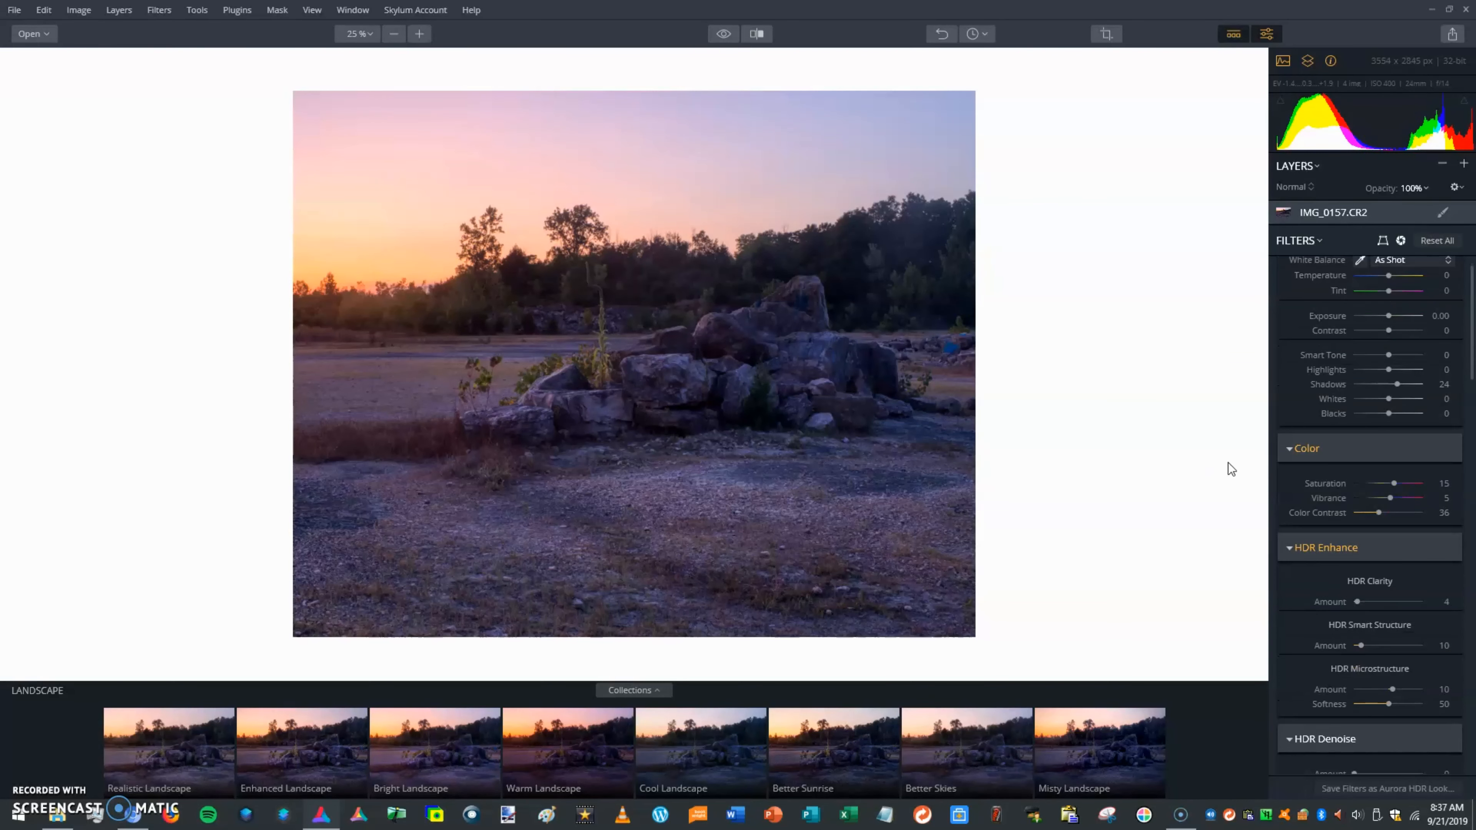
{"action": "scroll", "coordinate": [1311, 430], "scroll_direction": "up", "scroll_amount": 1}
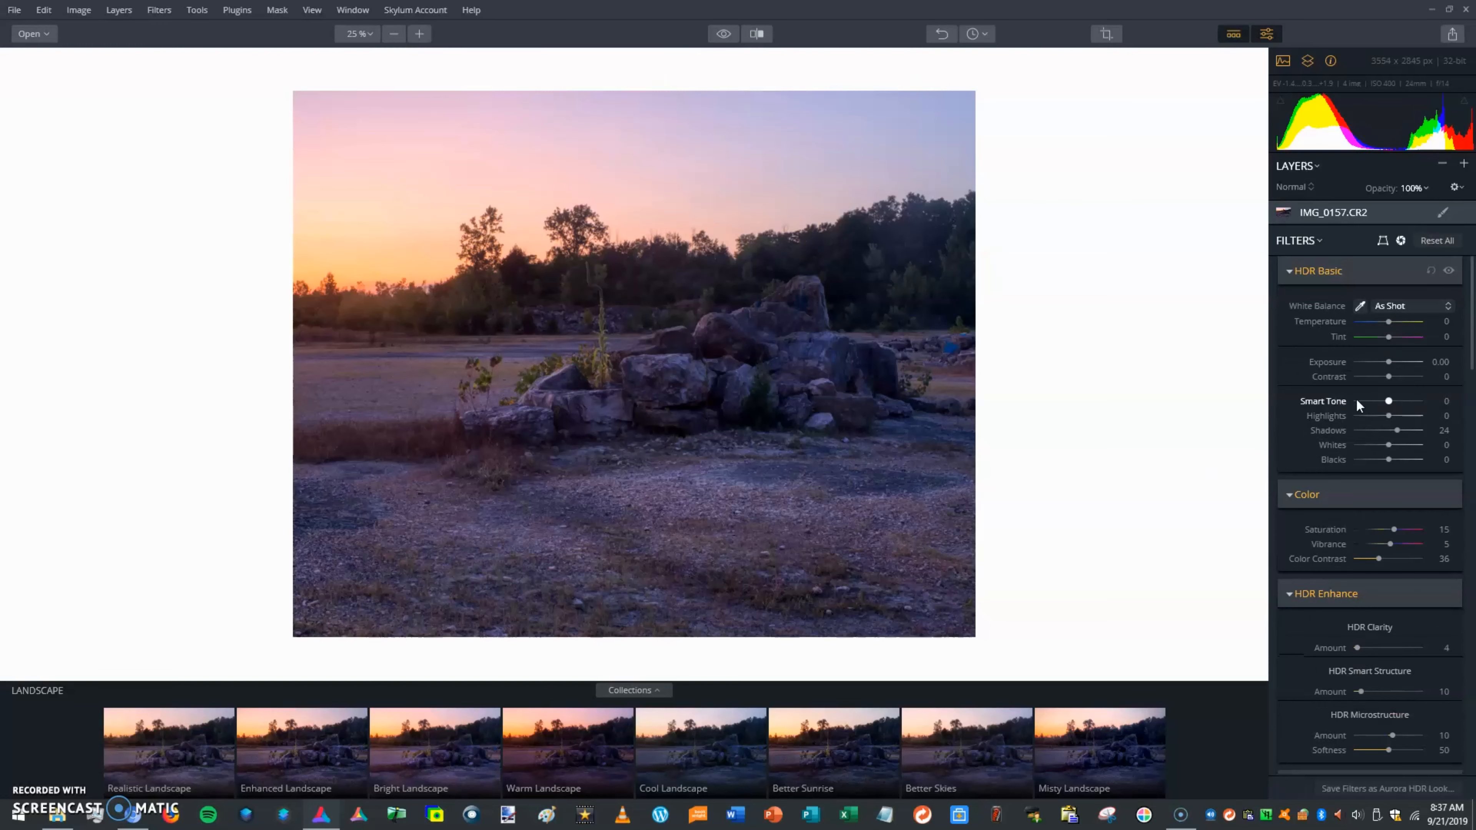
{"action": "left_click_drag", "start_coordinate": [1388, 362], "coordinate": [1394, 362]}
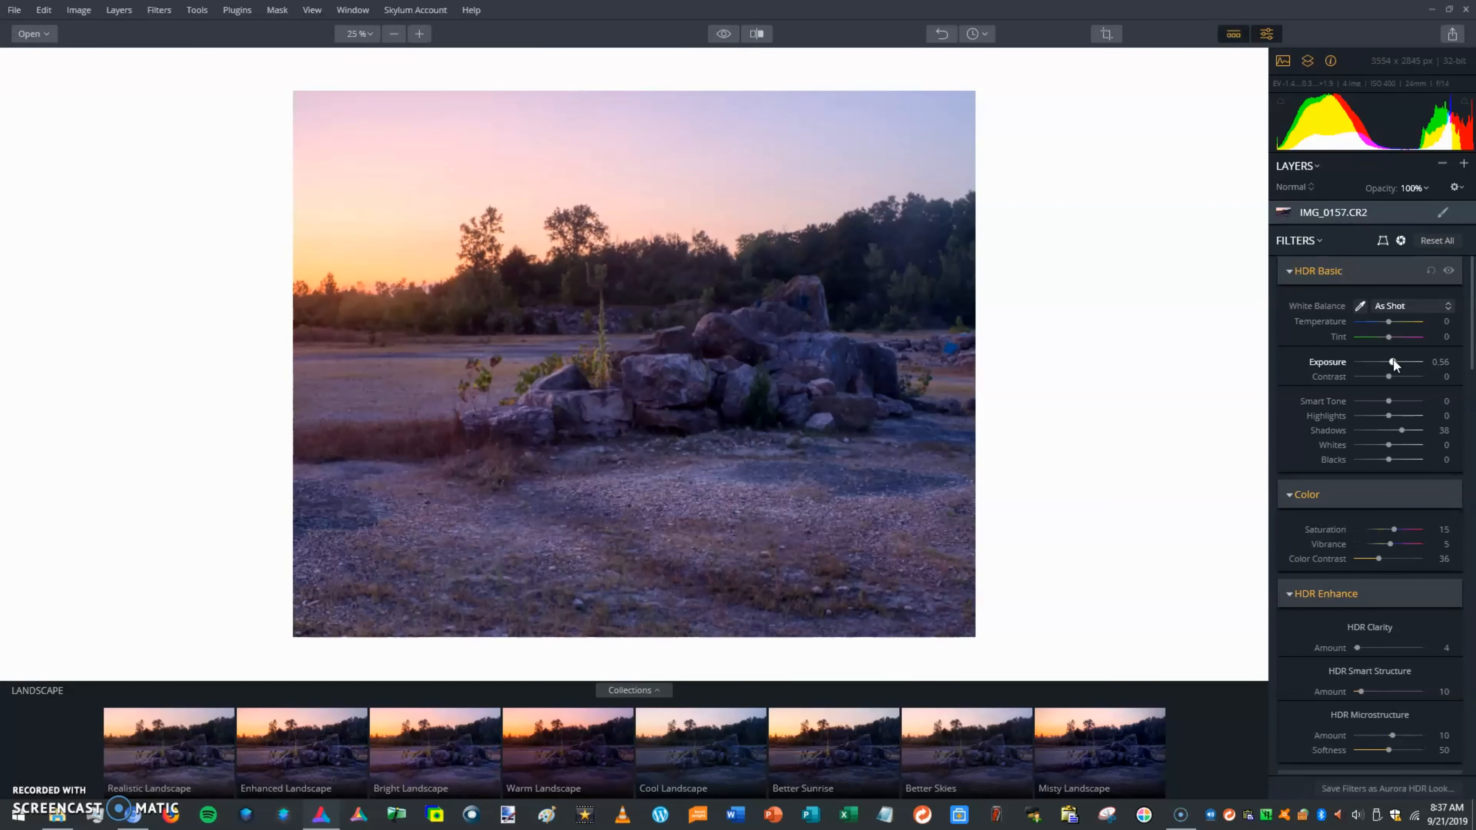
Check the brightened, cropped photo against its unedited version using the before/after preview.
{"action": "left_click", "coordinate": [724, 35]}
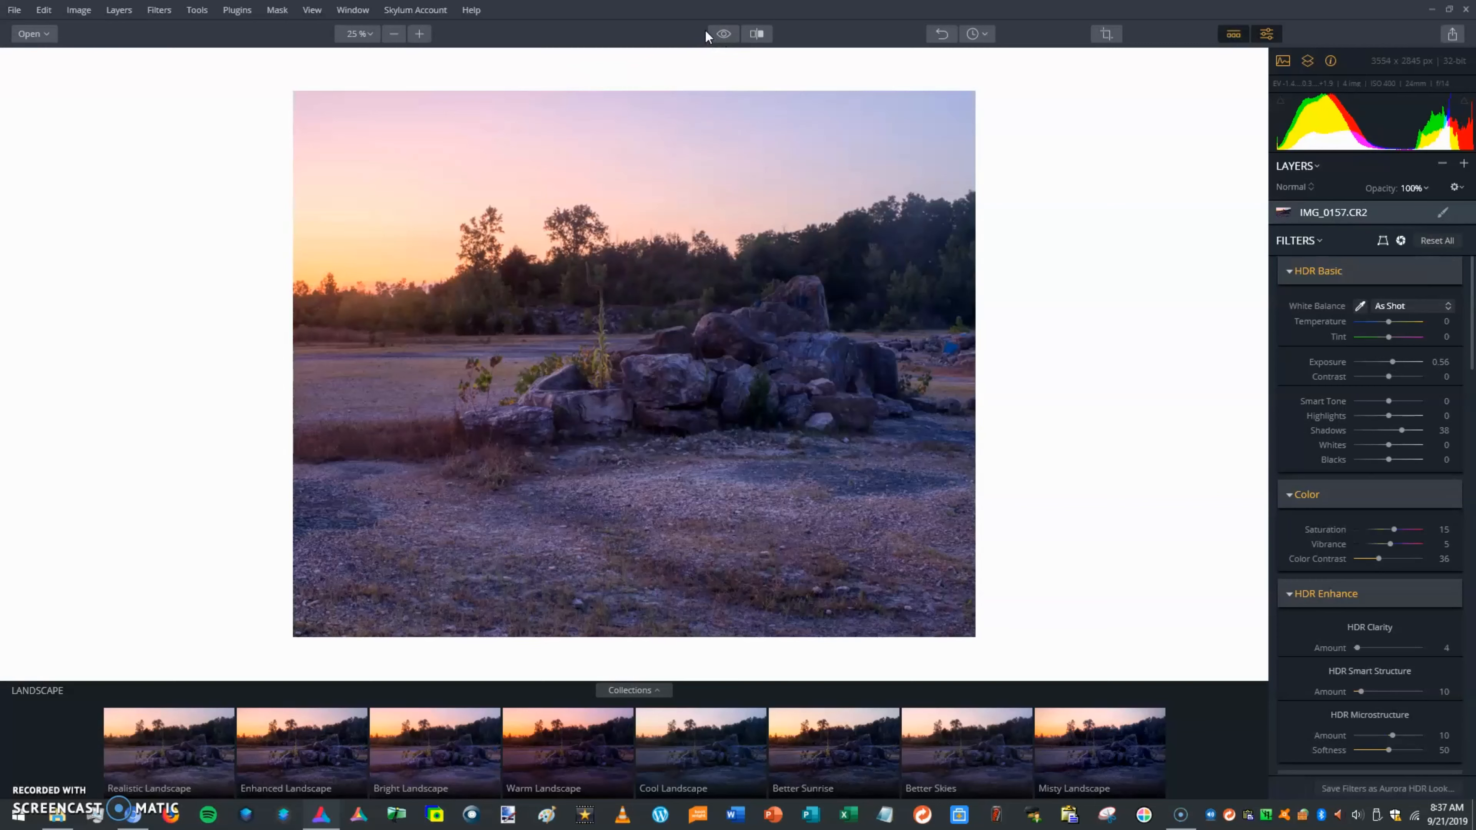
{"action": "left_click", "coordinate": [722, 35]}
{"action": "left_click", "coordinate": [722, 35]}
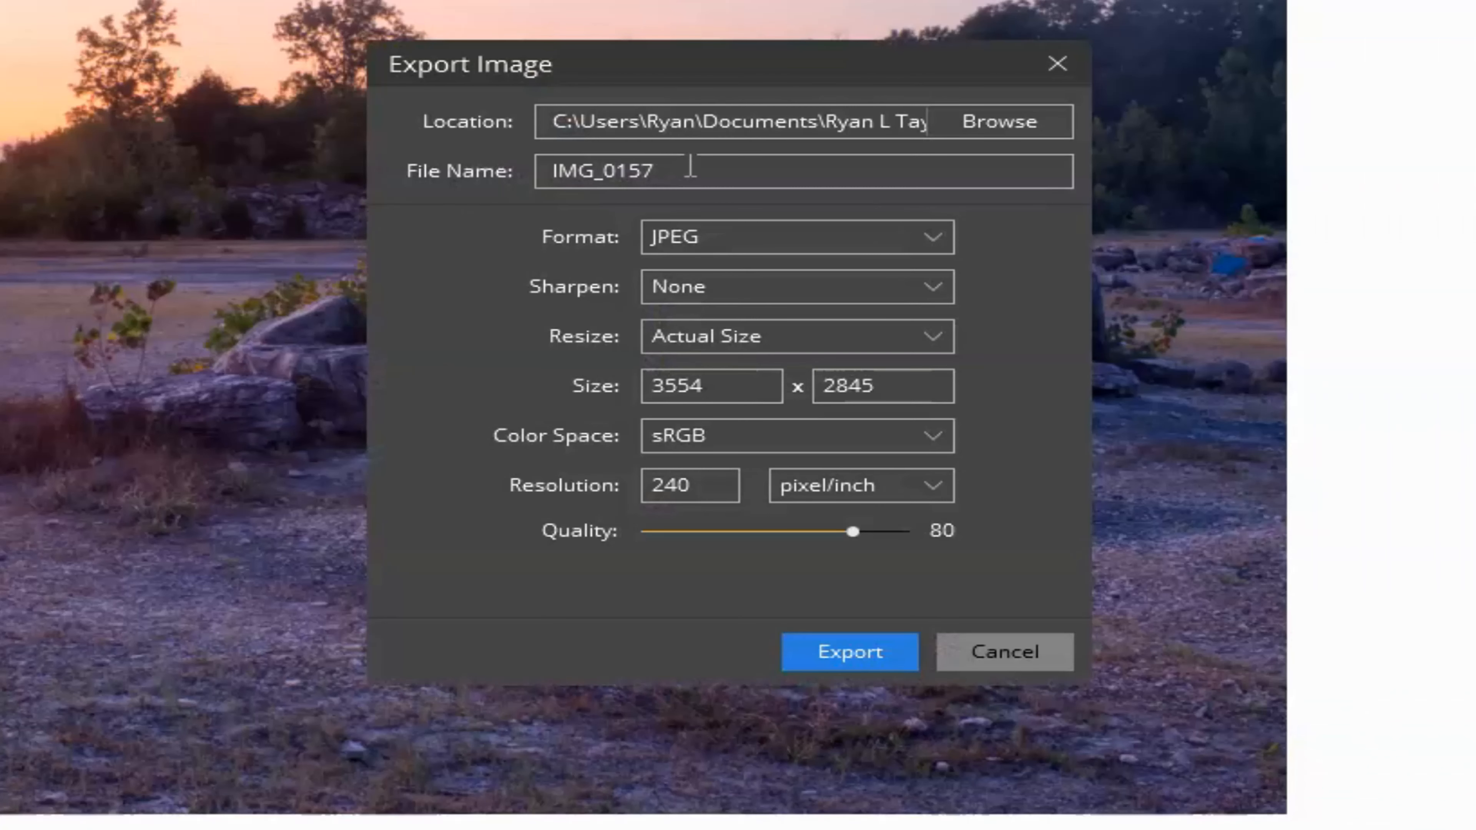
Name the exported image "Quarry Sunset QS01" and choose sRGB as its color space.
{"action": "left_click_drag", "start_coordinate": [691, 167], "coordinate": [458, 166]}
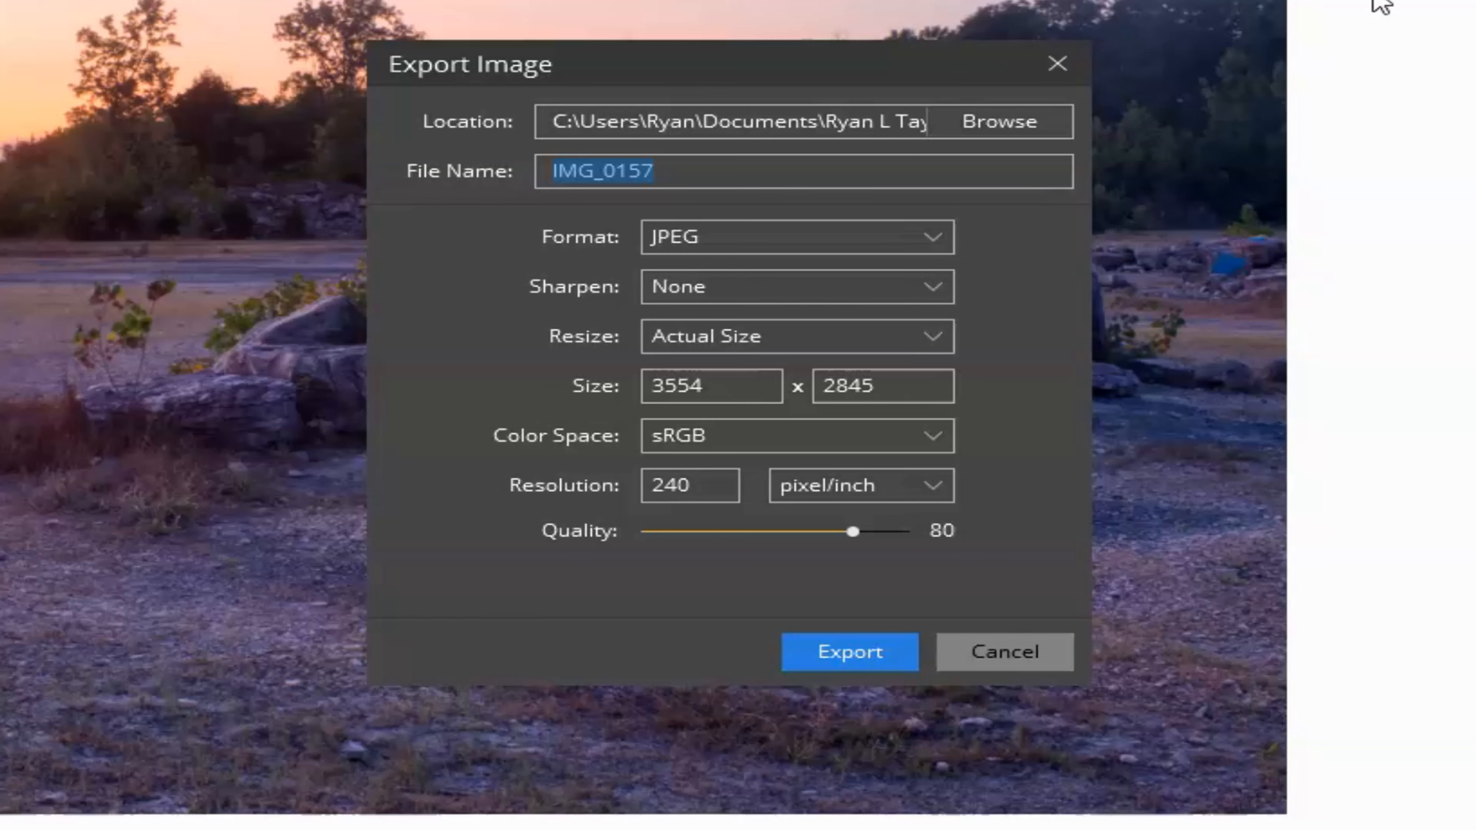
{"action": "type", "text": "Qu"}
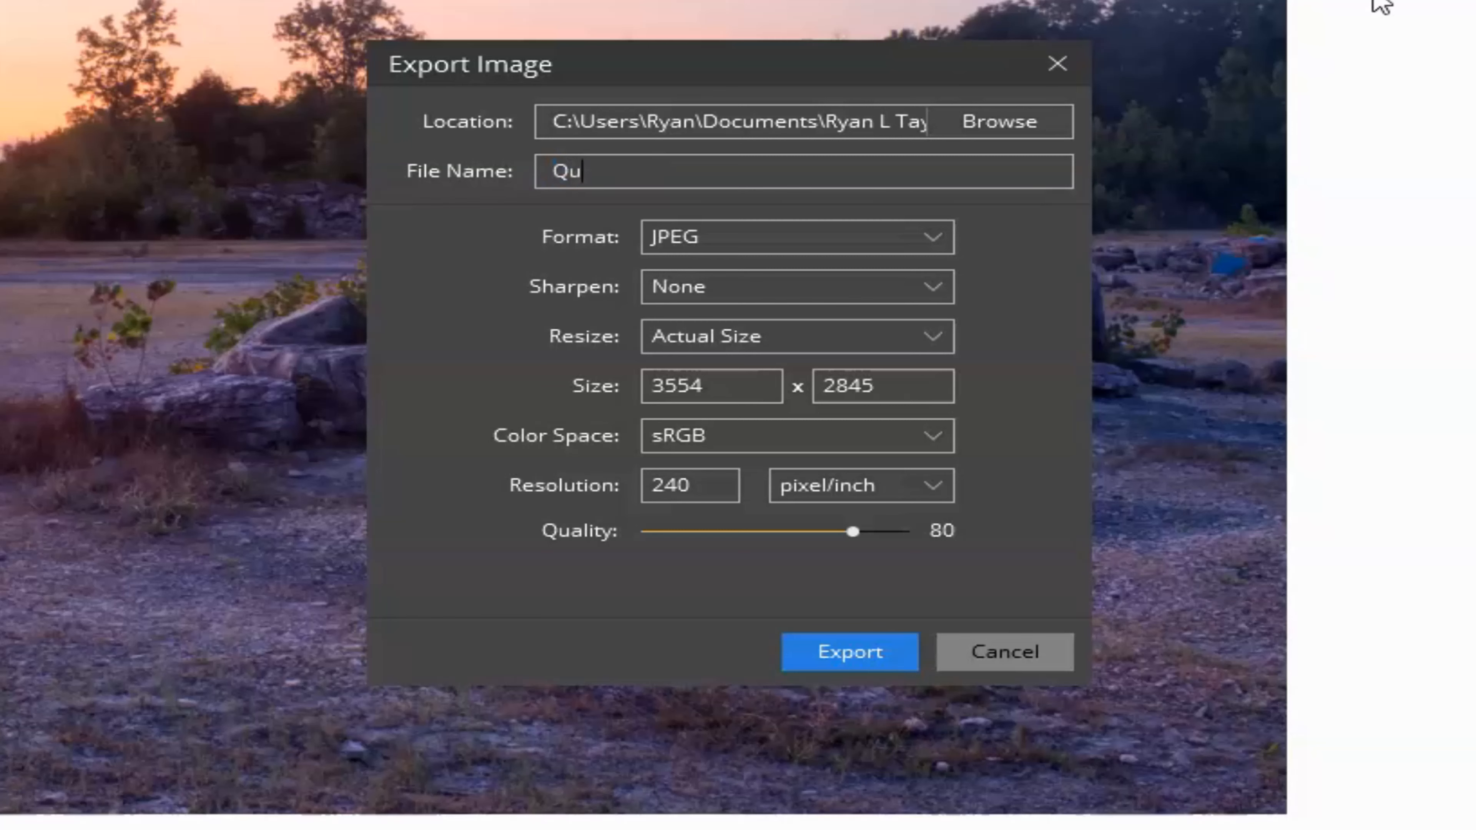
{"action": "type", "text": "arry Sunset QS01"}
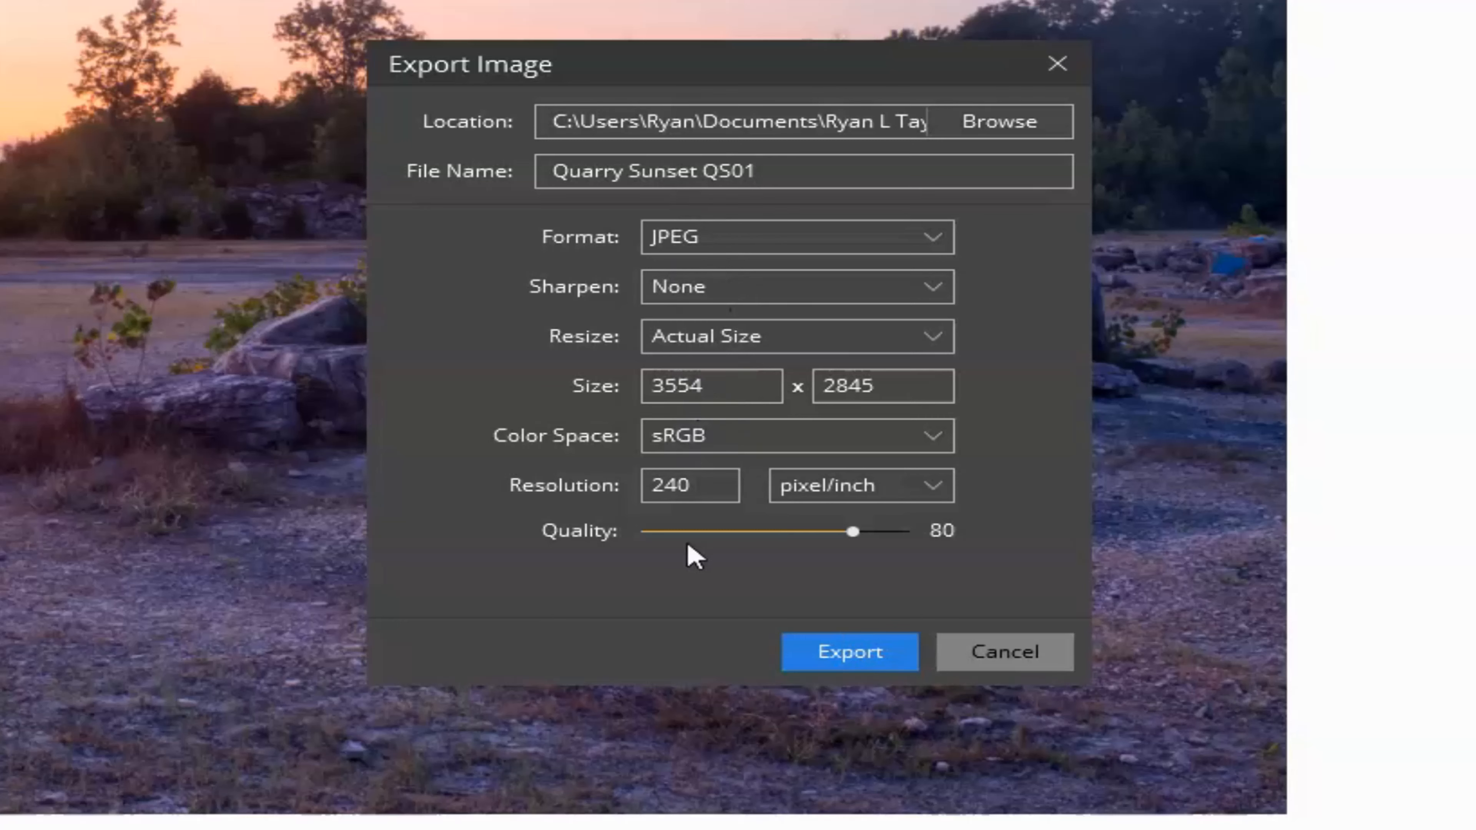
{"action": "left_click", "coordinate": [754, 443]}
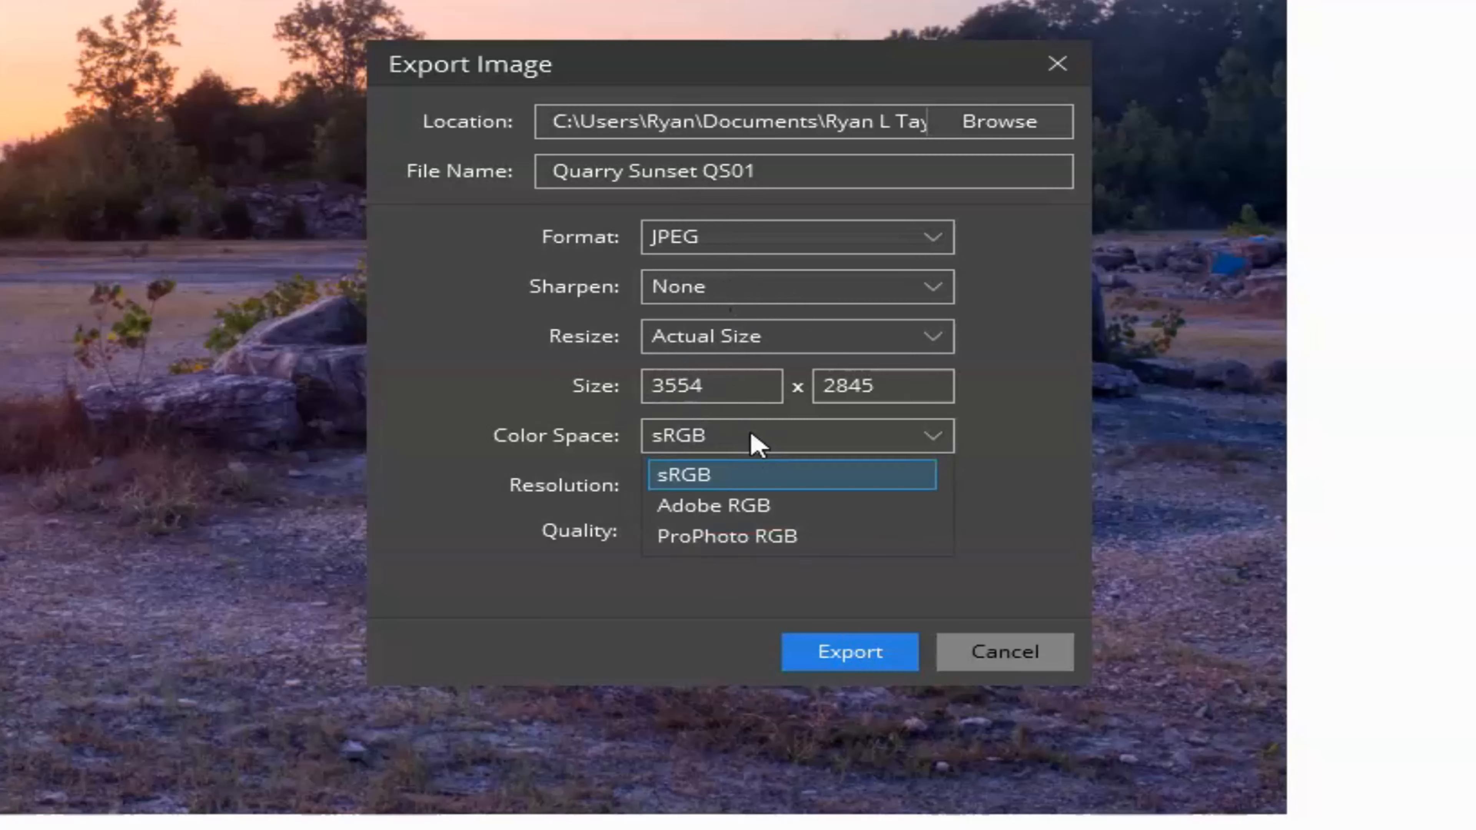
{"action": "left_click", "coordinate": [744, 464]}
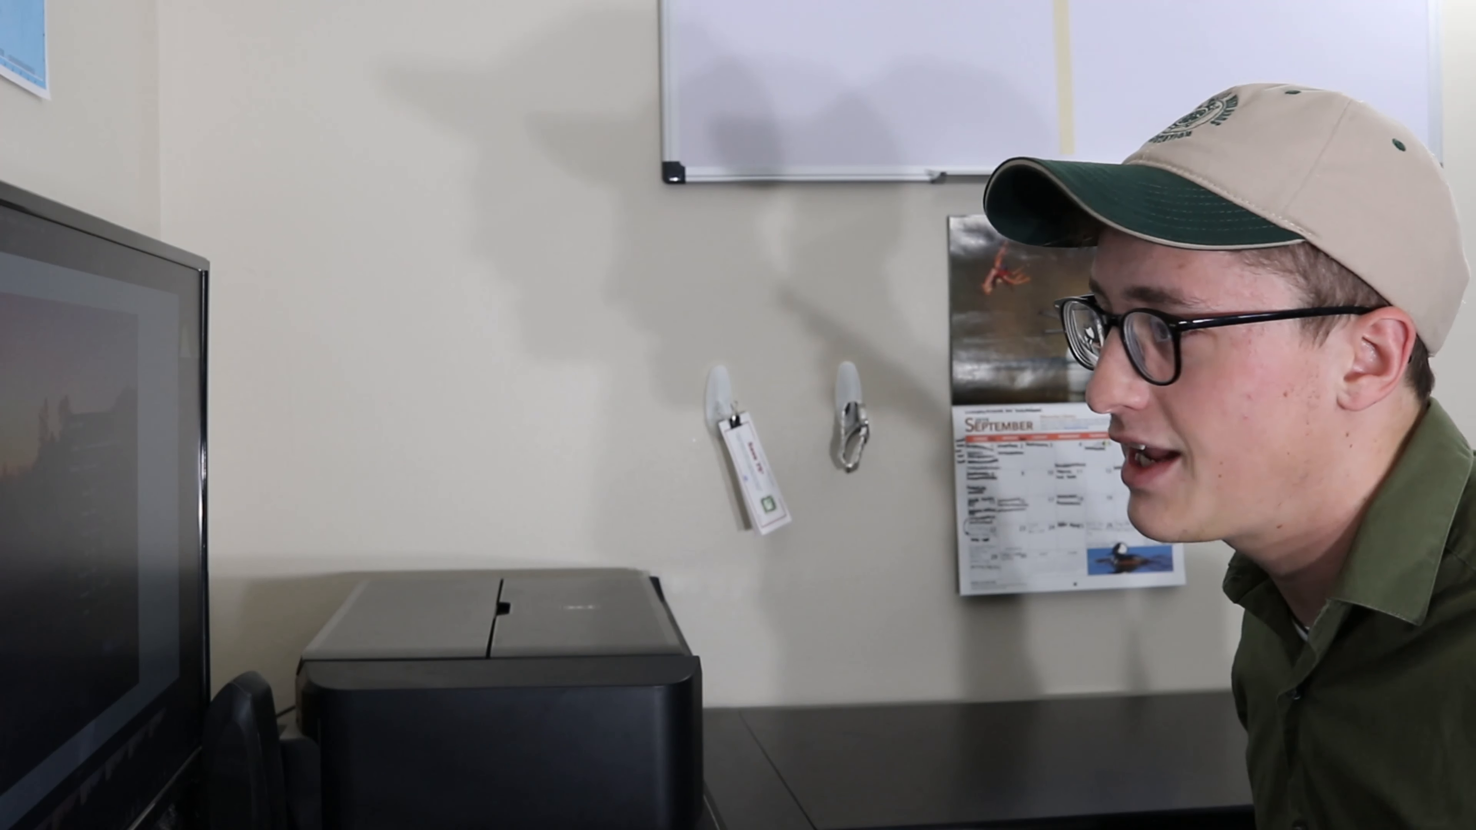